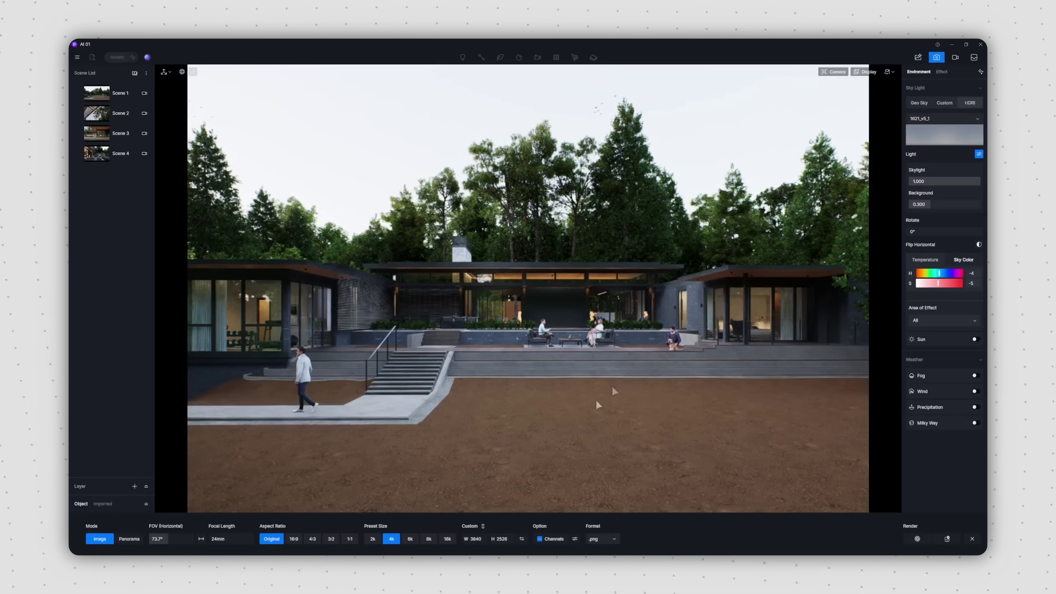
Set the output to the 6k preset (5760×3788) and confirm AI Post Channel is enabled.
{"action": "left_click", "coordinate": [410, 539]}
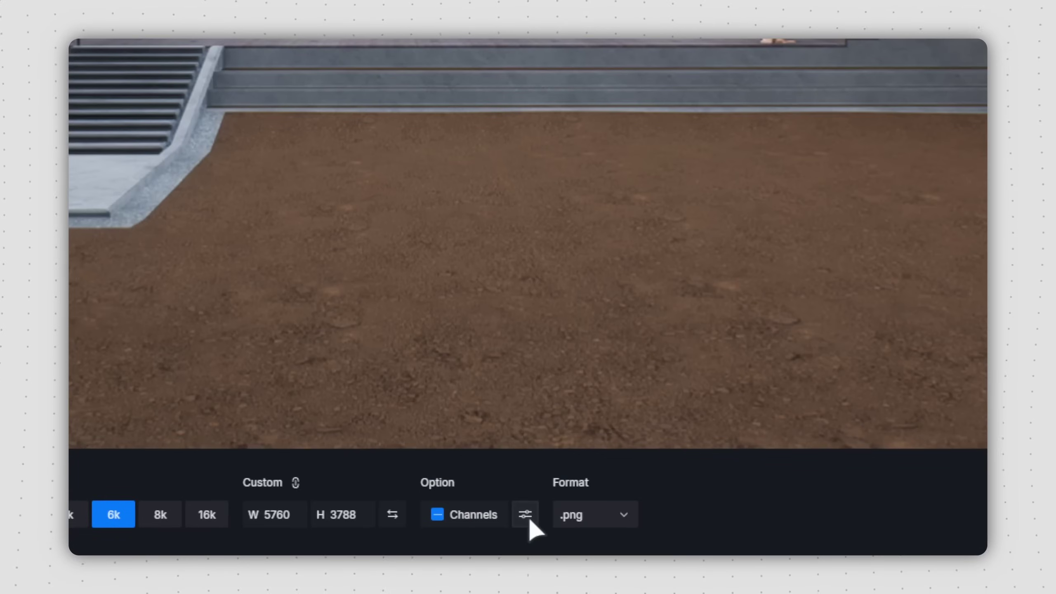
{"action": "left_click", "coordinate": [524, 514]}
{"action": "left_click", "coordinate": [429, 475]}
{"action": "left_click", "coordinate": [429, 476]}
{"action": "left_click", "coordinate": [526, 514]}
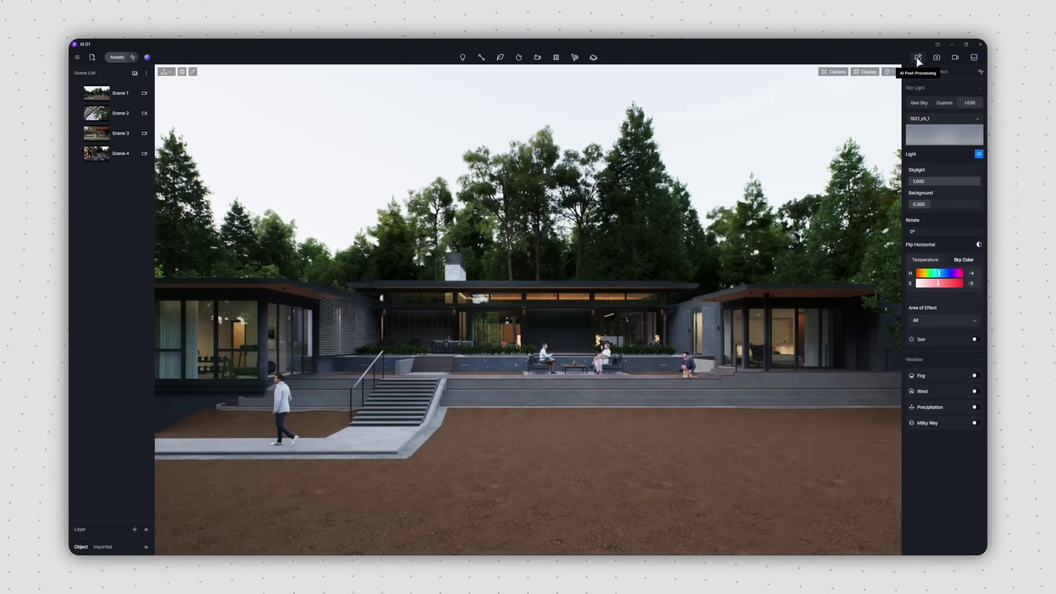
Open AI Post-Processing and load the 001 house render into the preview.
{"action": "left_click", "coordinate": [919, 58]}
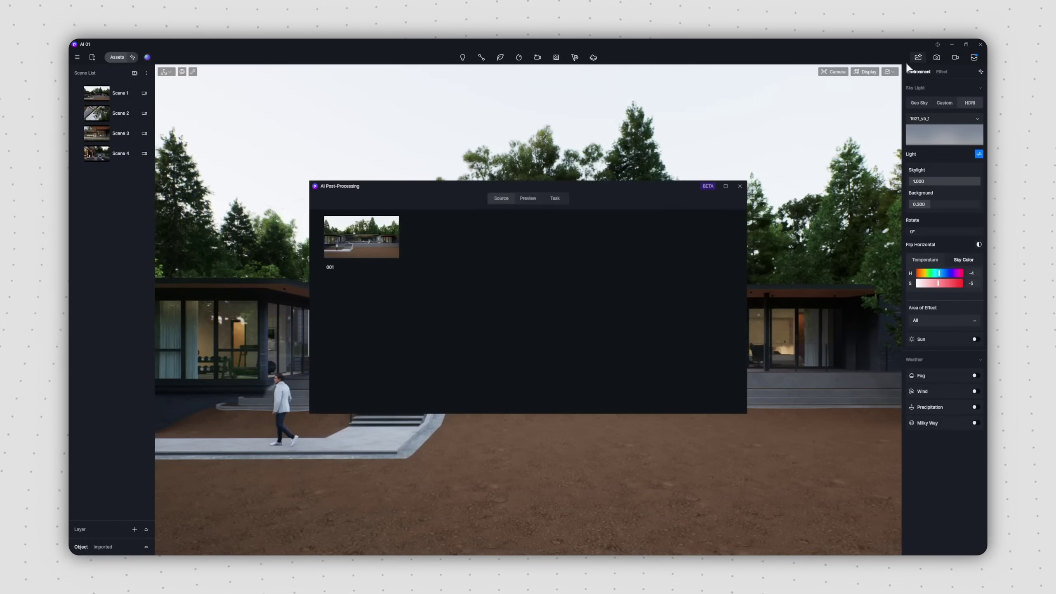
{"action": "left_click", "coordinate": [362, 233]}
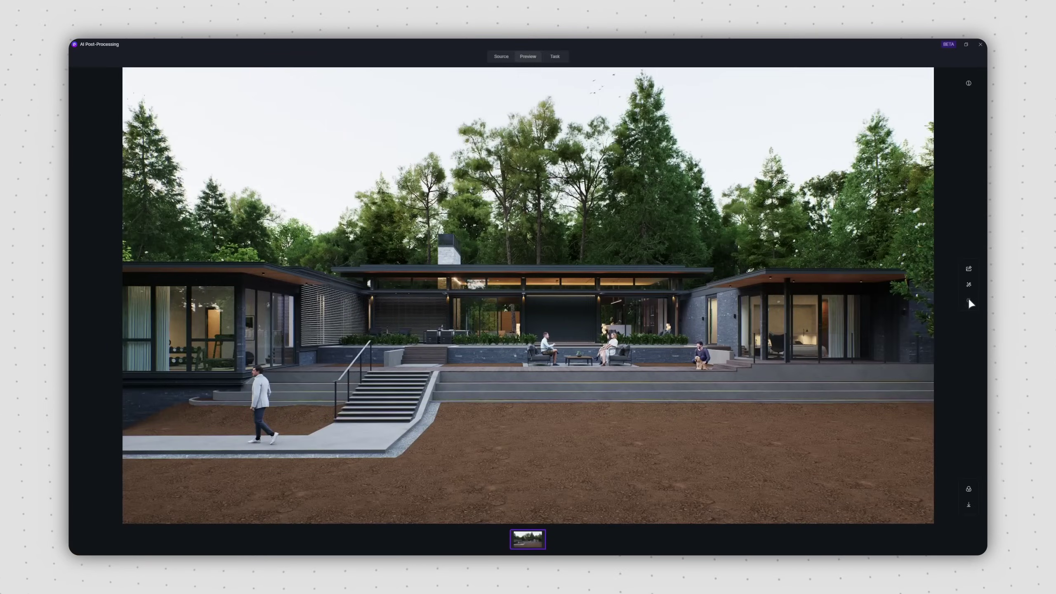
Start inpainting and try the Aurora and Twilight sky styles on the house render.
{"action": "left_click", "coordinate": [968, 302]}
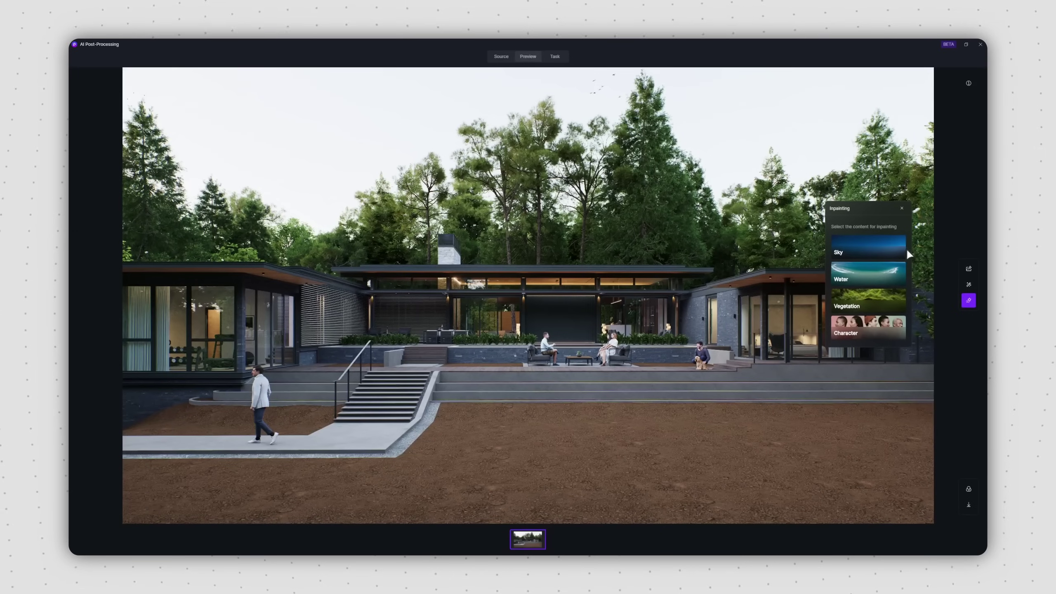
{"action": "left_click", "coordinate": [901, 247]}
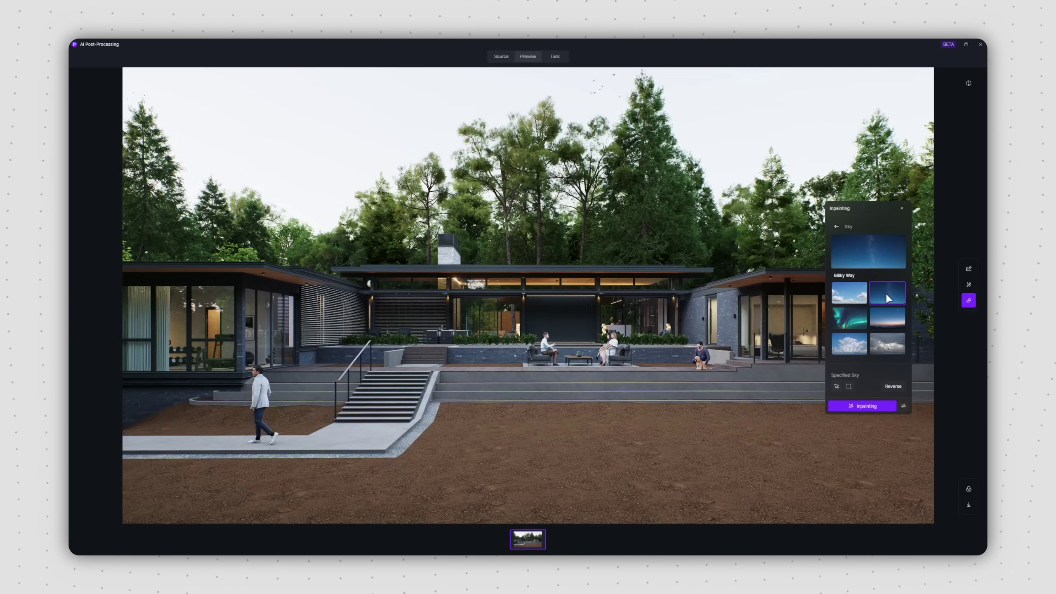
{"action": "left_click", "coordinate": [855, 323]}
{"action": "left_click", "coordinate": [889, 324]}
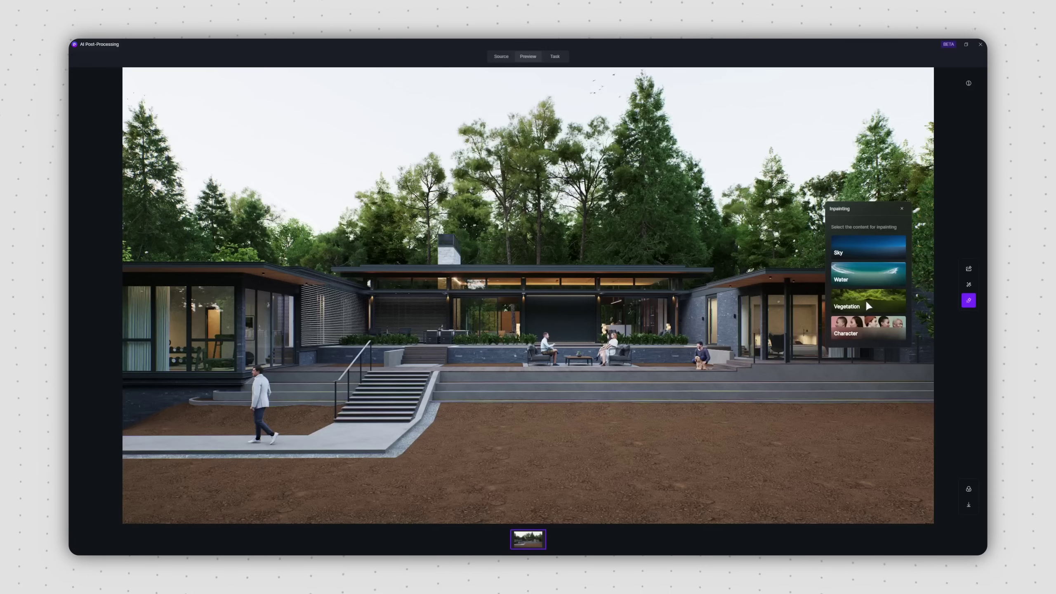
Select the dirt ground in front of and left of the stairs for the second Natural Elements vegetation preset.
{"action": "mouse_move", "coordinate": [888, 294]}
{"action": "left_click", "coordinate": [896, 302]}
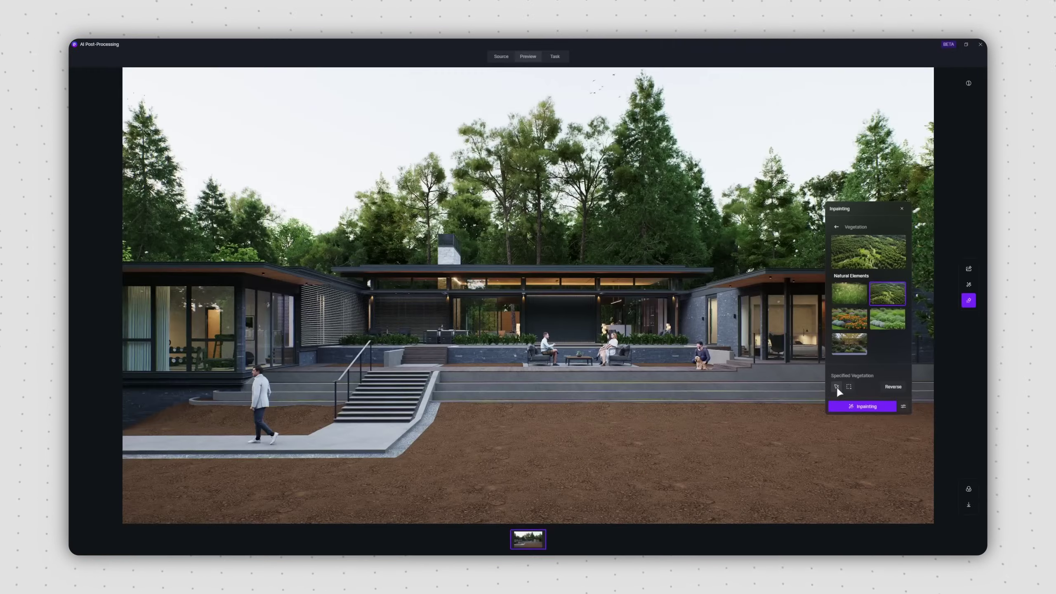
{"action": "left_click", "coordinate": [837, 387]}
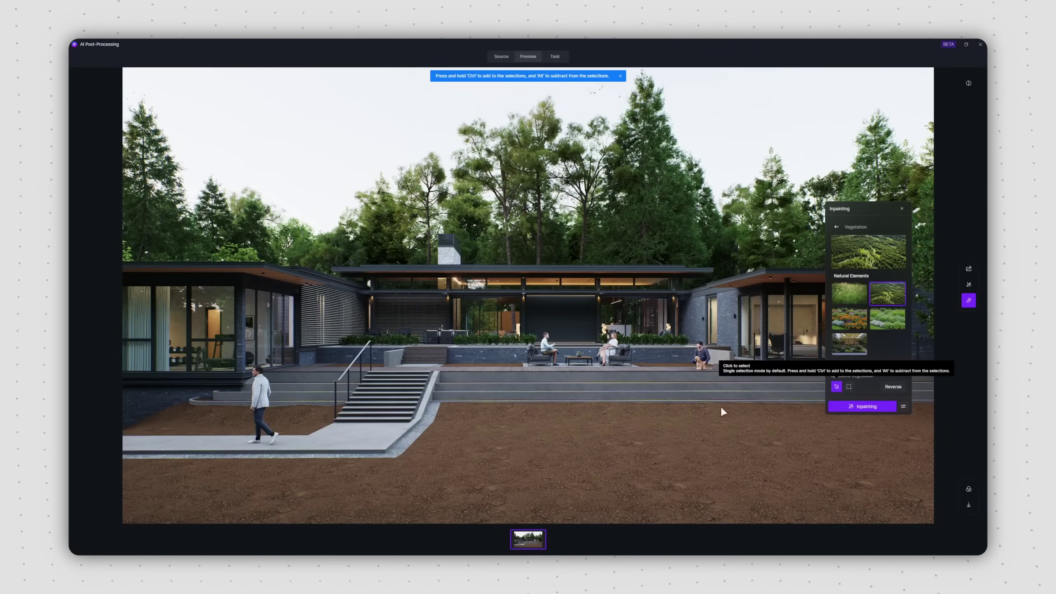
{"action": "left_click", "coordinate": [557, 426]}
{"action": "key", "text": "ctrl"}
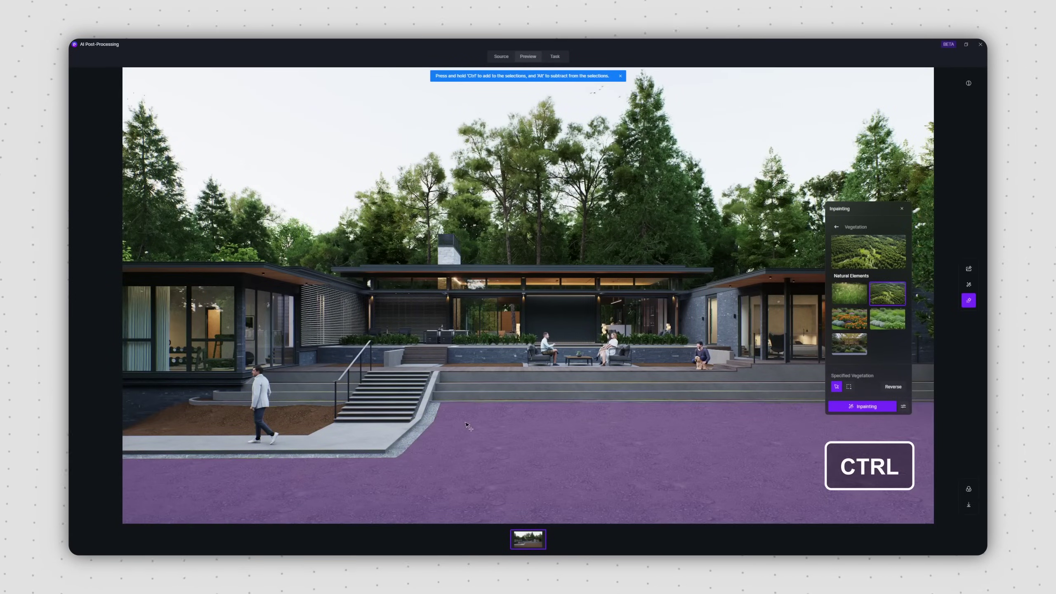
{"action": "left_click", "coordinate": [317, 417], "text": "ctrl"}
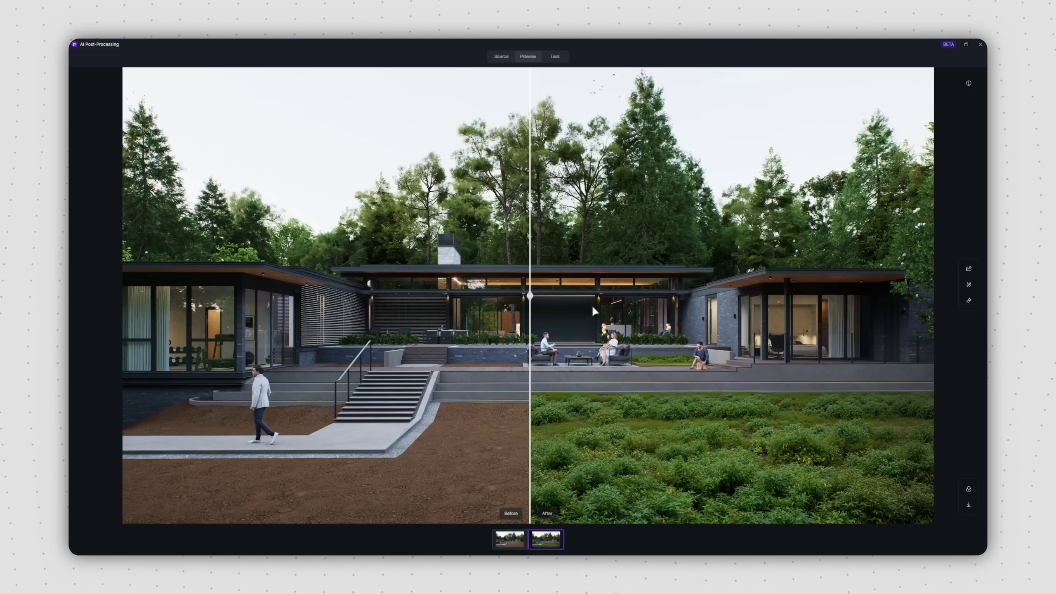
Compare the vegetated house with the original using the before/after slider.
{"action": "mouse_move", "coordinate": [531, 294]}
{"action": "left_mouse_down"}
{"action": "mouse_move", "coordinate": [859, 295]}
{"action": "mouse_move", "coordinate": [114, 320]}
{"action": "left_mouse_up"}
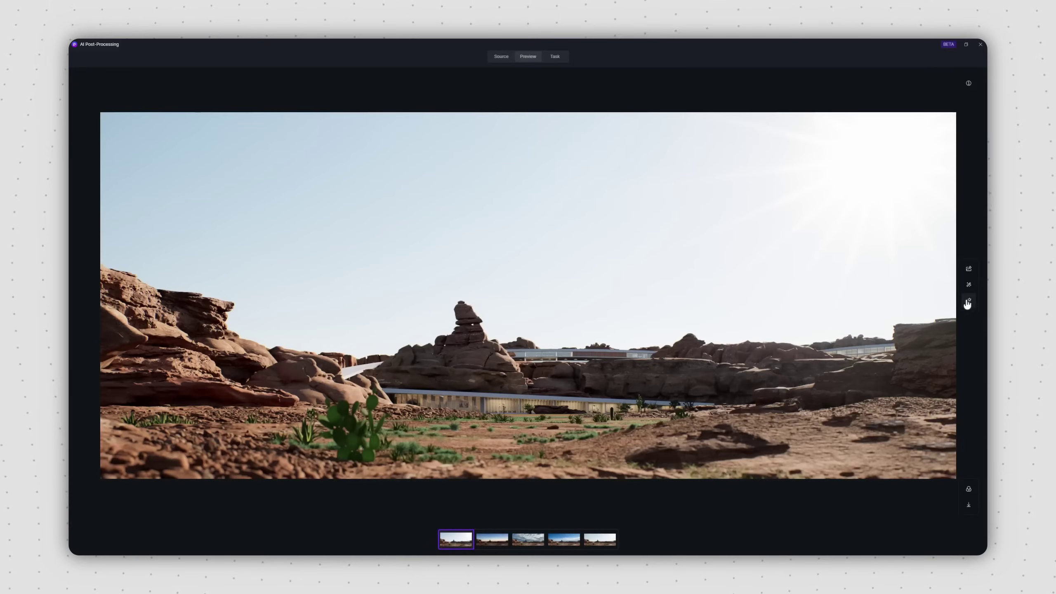
Inpaint a Clear Sky preset on the desert render, then compare it and the sunset-sky version.
{"action": "left_click", "coordinate": [970, 302]}
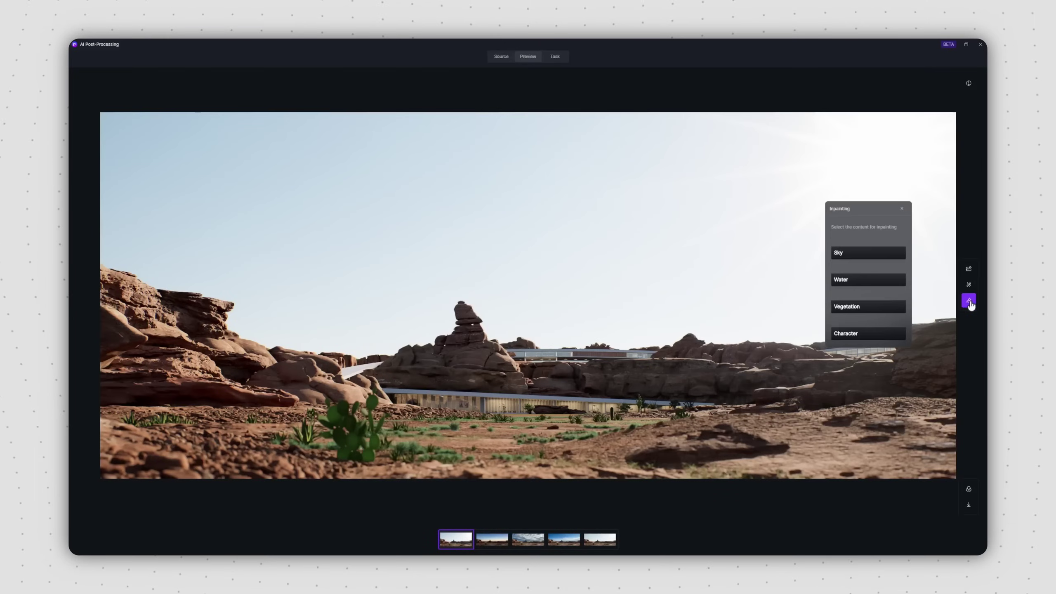
{"action": "left_click", "coordinate": [884, 248]}
{"action": "mouse_move", "coordinate": [849, 344]}
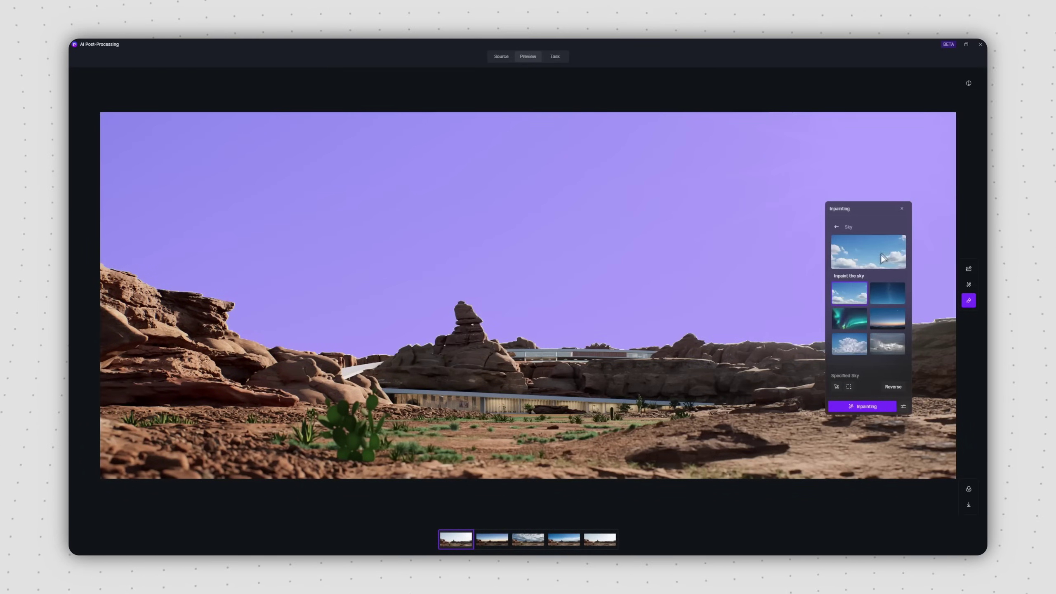
{"action": "left_click", "coordinate": [864, 405]}
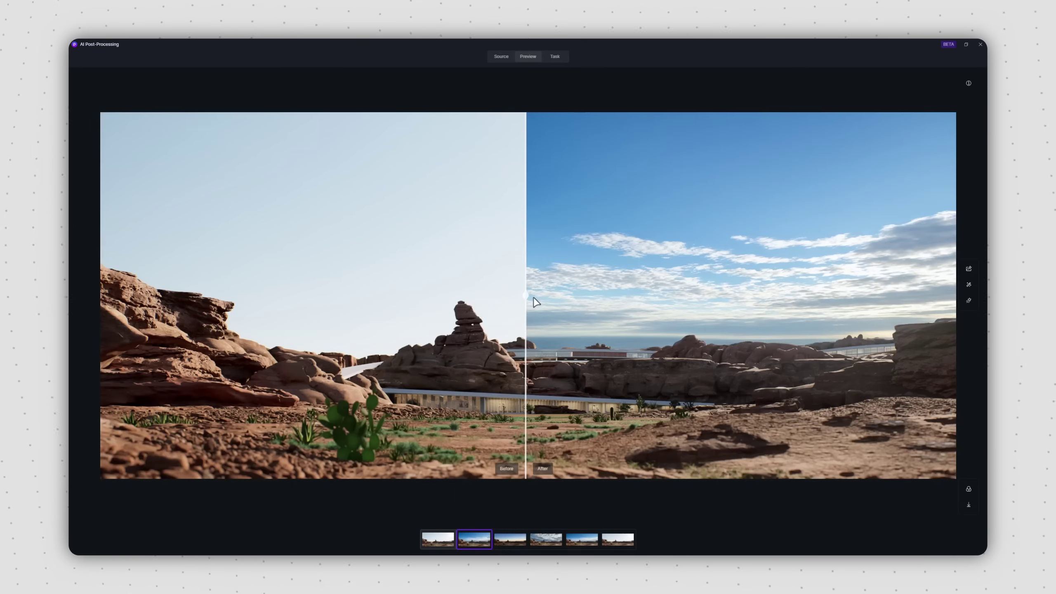
{"action": "mouse_move", "coordinate": [534, 302]}
{"action": "left_mouse_down"}
{"action": "mouse_move", "coordinate": [617, 298]}
{"action": "mouse_move", "coordinate": [94, 325]}
{"action": "left_mouse_up"}
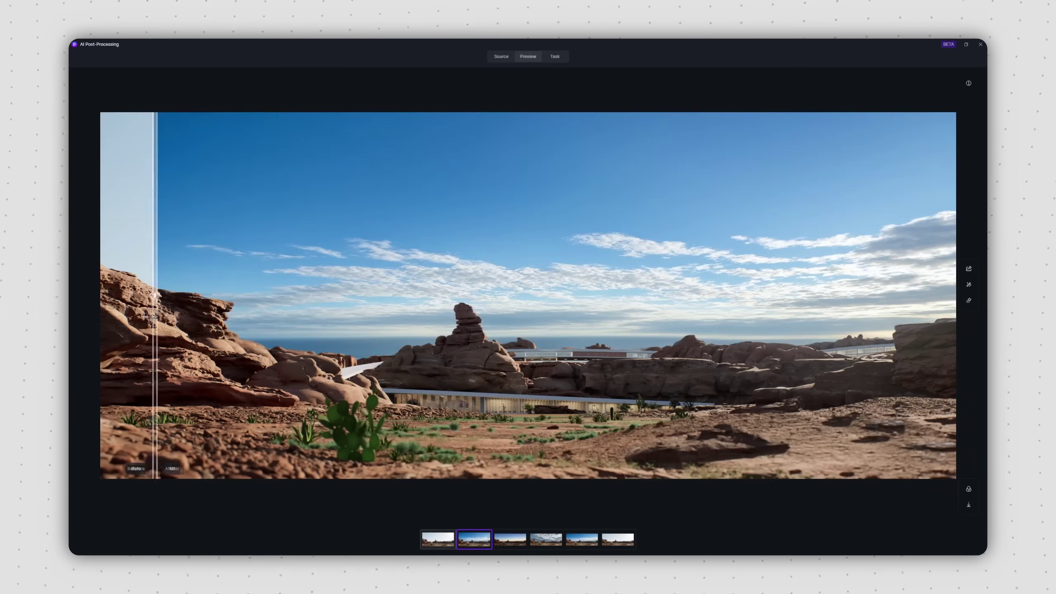
{"action": "key", "text": "Right"}
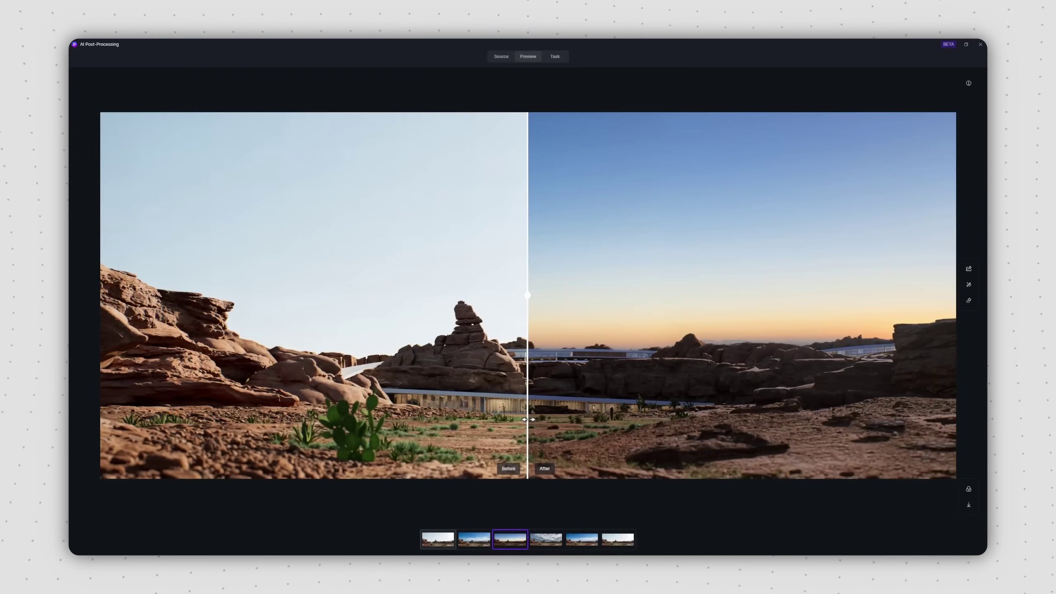
{"action": "mouse_move", "coordinate": [529, 420]}
{"action": "left_mouse_down"}
{"action": "mouse_move", "coordinate": [813, 431]}
{"action": "mouse_move", "coordinate": [100, 411]}
{"action": "left_mouse_up"}
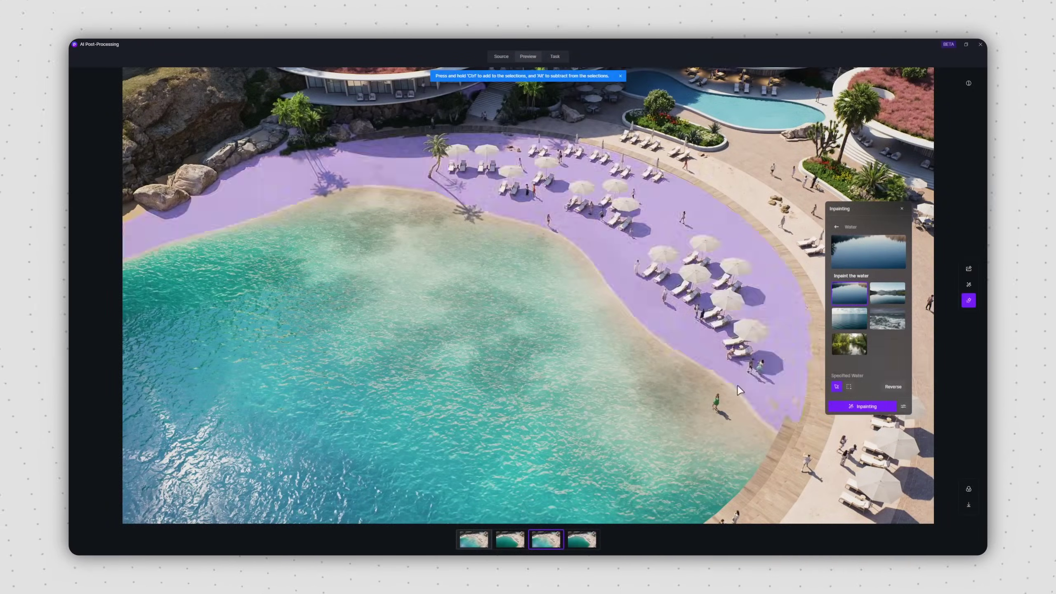
Turn the selected beach sand into calm ocean water and compare before and after.
{"action": "left_click", "coordinate": [601, 384]}
{"action": "mouse_move", "coordinate": [850, 319]}
{"action": "left_click", "coordinate": [865, 406]}
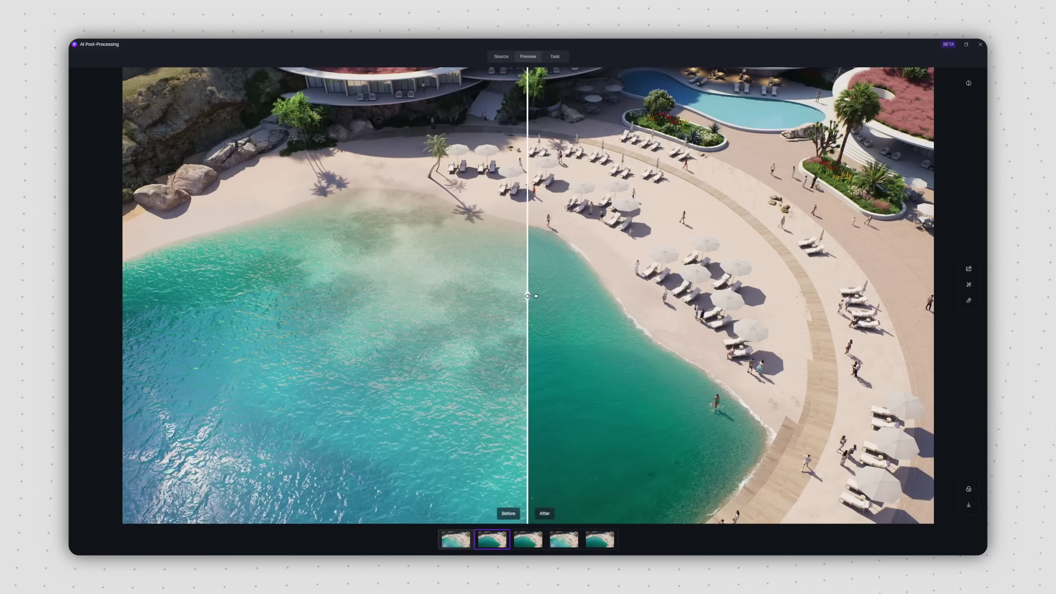
{"action": "mouse_move", "coordinate": [527, 330]}
{"action": "left_mouse_down"}
{"action": "mouse_move", "coordinate": [574, 331]}
{"action": "mouse_move", "coordinate": [89, 351]}
{"action": "left_mouse_up"}
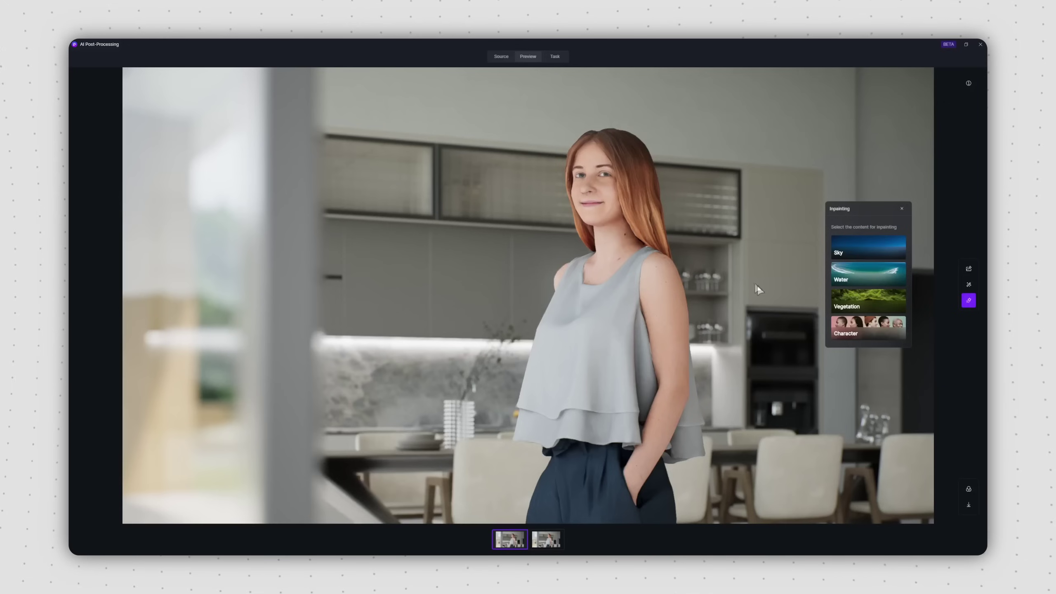
Redraw the kitchen render's woman with Character inpainting and compare against the original.
{"action": "left_click", "coordinate": [854, 331]}
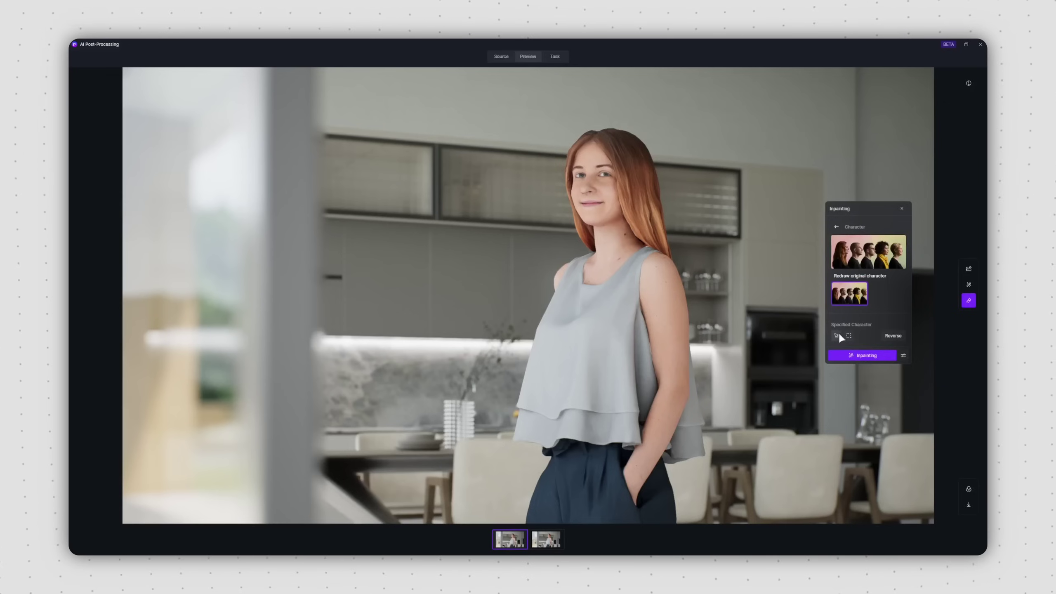
{"action": "left_click", "coordinate": [836, 335]}
{"action": "left_click", "coordinate": [658, 294]}
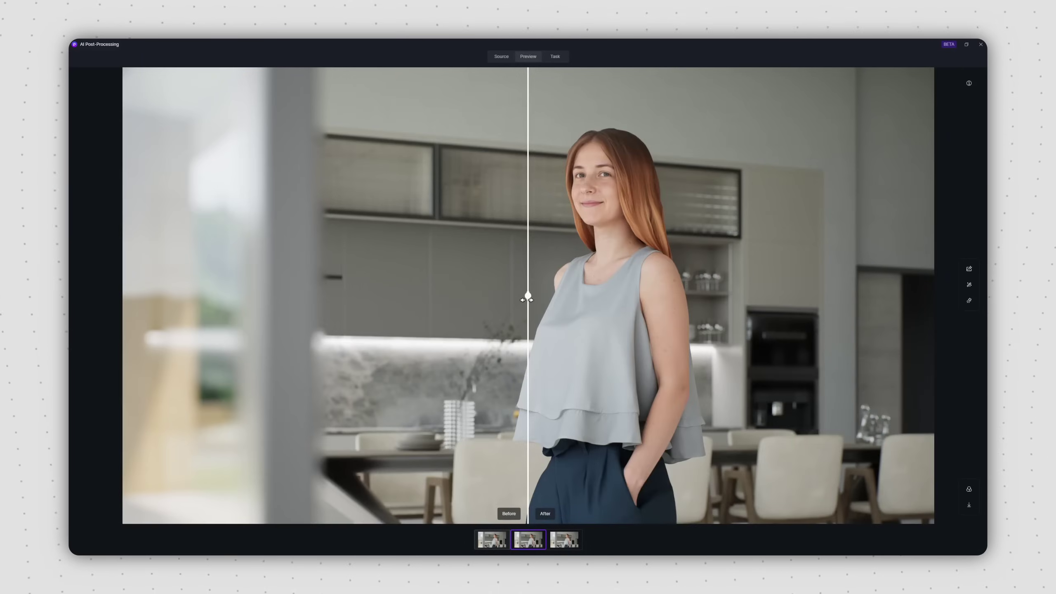
{"action": "mouse_move", "coordinate": [526, 299]}
{"action": "left_mouse_down"}
{"action": "mouse_move", "coordinate": [679, 301]}
{"action": "mouse_move", "coordinate": [530, 300]}
{"action": "left_mouse_up"}
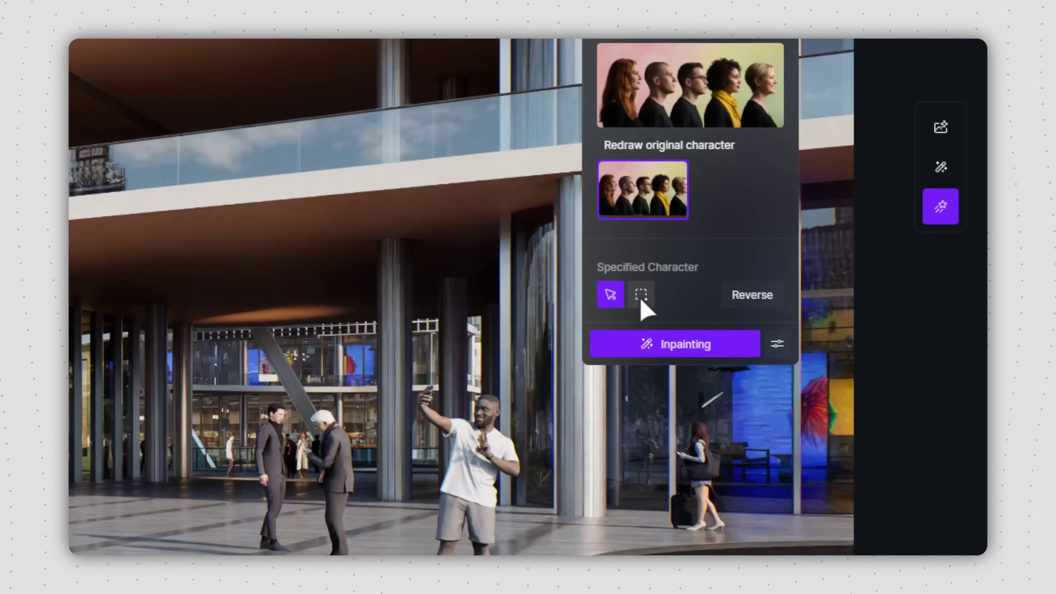
Box-select all the plaza's people, including the man on the left, for character inpainting.
{"action": "left_click", "coordinate": [640, 296]}
{"action": "mouse_move", "coordinate": [202, 394]}
{"action": "left_mouse_down"}
{"action": "mouse_move", "coordinate": [890, 436]}
{"action": "mouse_move", "coordinate": [887, 448]}
{"action": "left_mouse_up"}
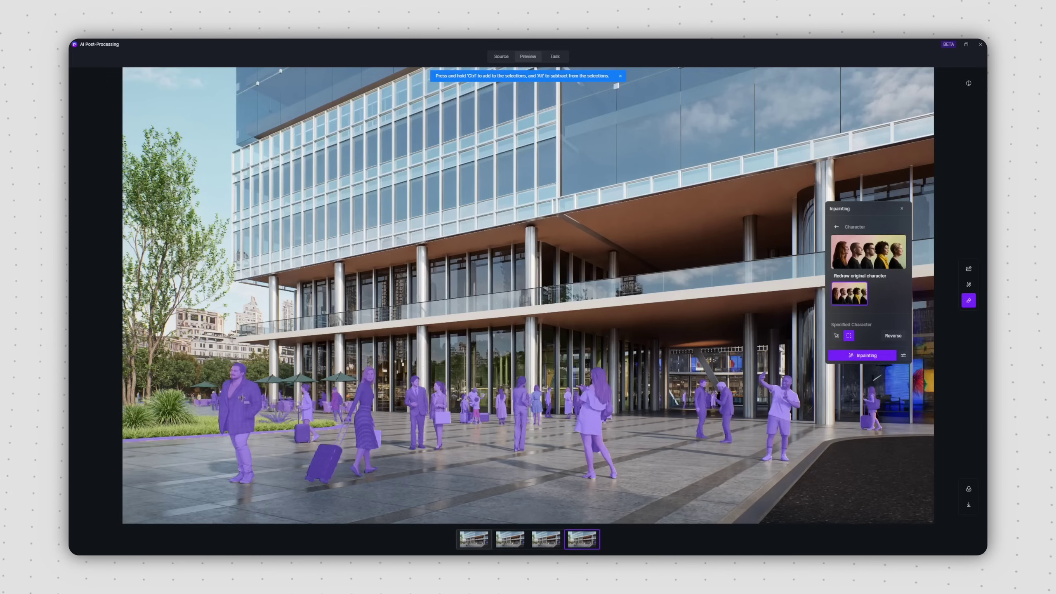
{"action": "left_click_drag", "start_coordinate": [237, 389], "coordinate": [319, 422]}
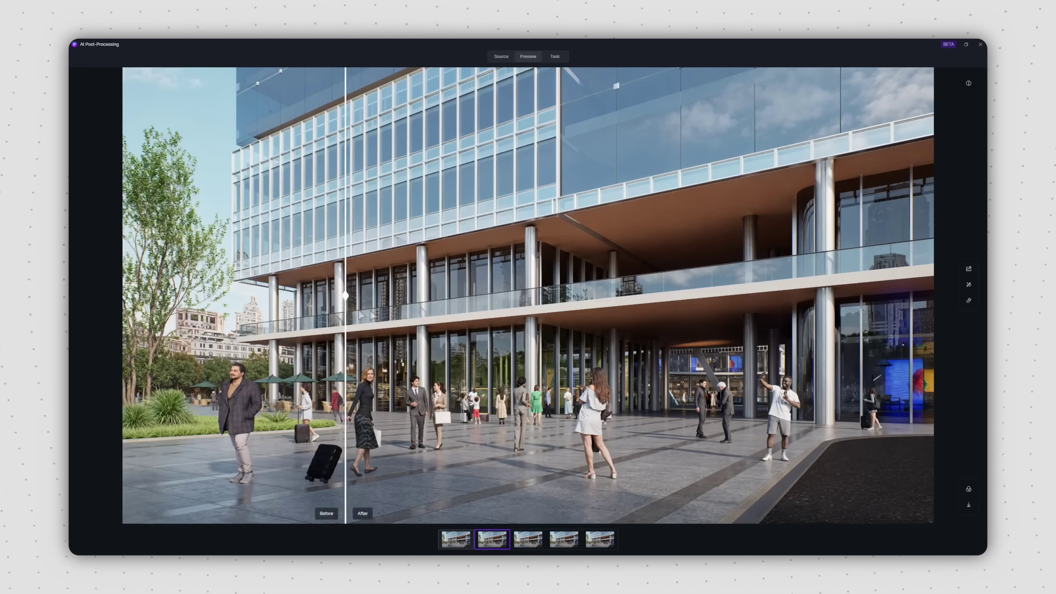
Compare the inpainted plaza with the original and pan across the redrawn people.
{"action": "left_click_drag", "start_coordinate": [897, 302], "coordinate": [134, 380]}
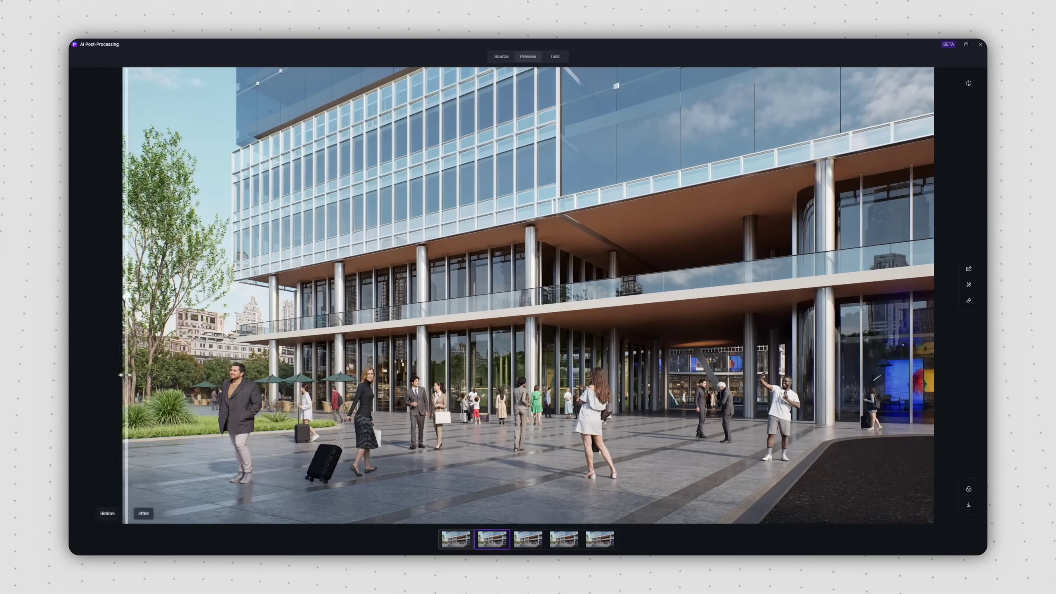
{"action": "scroll", "coordinate": [538, 307], "scroll_direction": "up", "scroll_amount": 3}
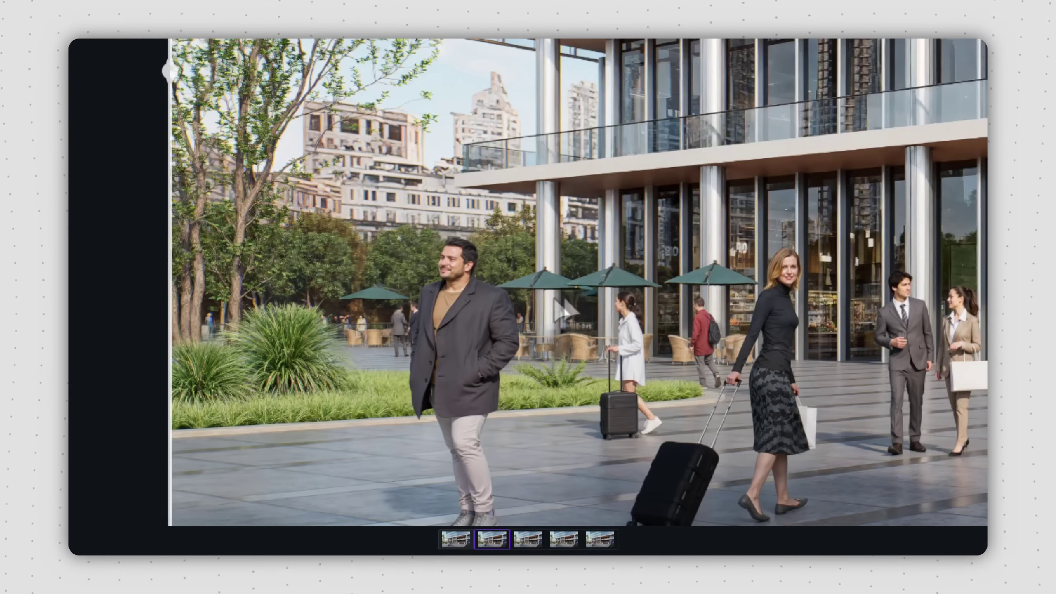
{"action": "scroll", "coordinate": [809, 307], "scroll_direction": "up", "scroll_amount": 1}
{"action": "left_click_drag", "start_coordinate": [805, 307], "coordinate": [605, 312]}
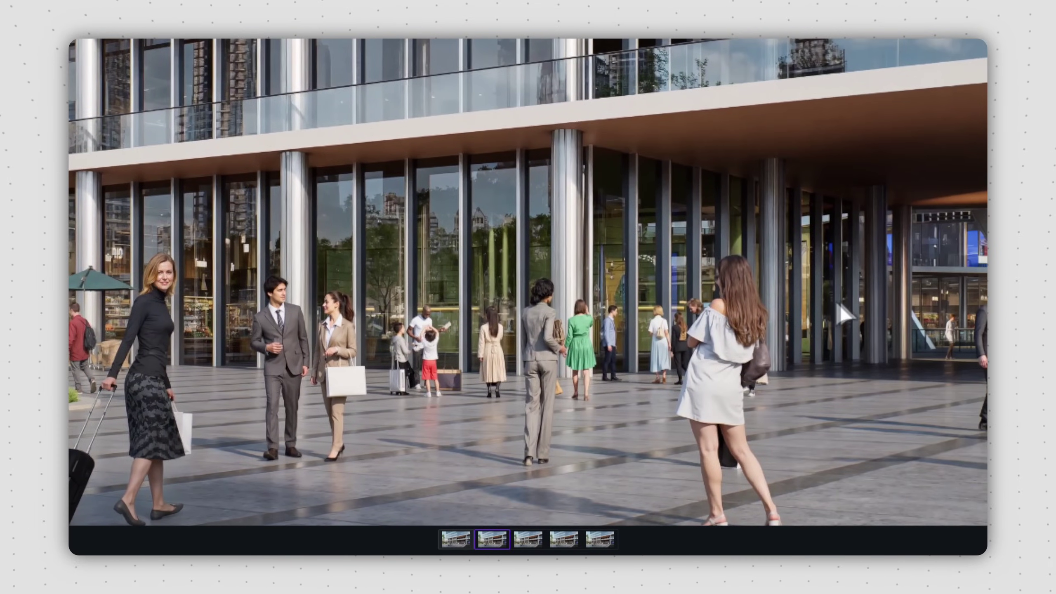
{"action": "left_click_drag", "start_coordinate": [949, 319], "coordinate": [731, 312]}
{"action": "scroll", "coordinate": [534, 295], "scroll_direction": "down", "scroll_amount": 1}
{"action": "scroll", "coordinate": [399, 309], "scroll_direction": "down", "scroll_amount": 1}
{"action": "scroll", "coordinate": [616, 382], "scroll_direction": "down", "scroll_amount": 2}
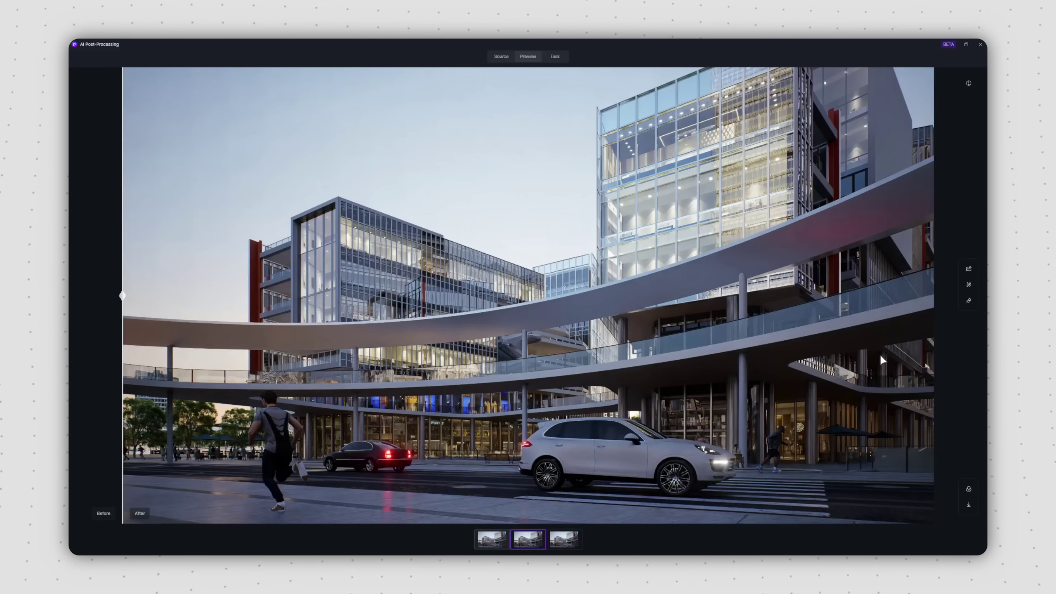
Select the dark and white cars for the Motion Blur effect.
{"action": "left_click", "coordinate": [969, 491]}
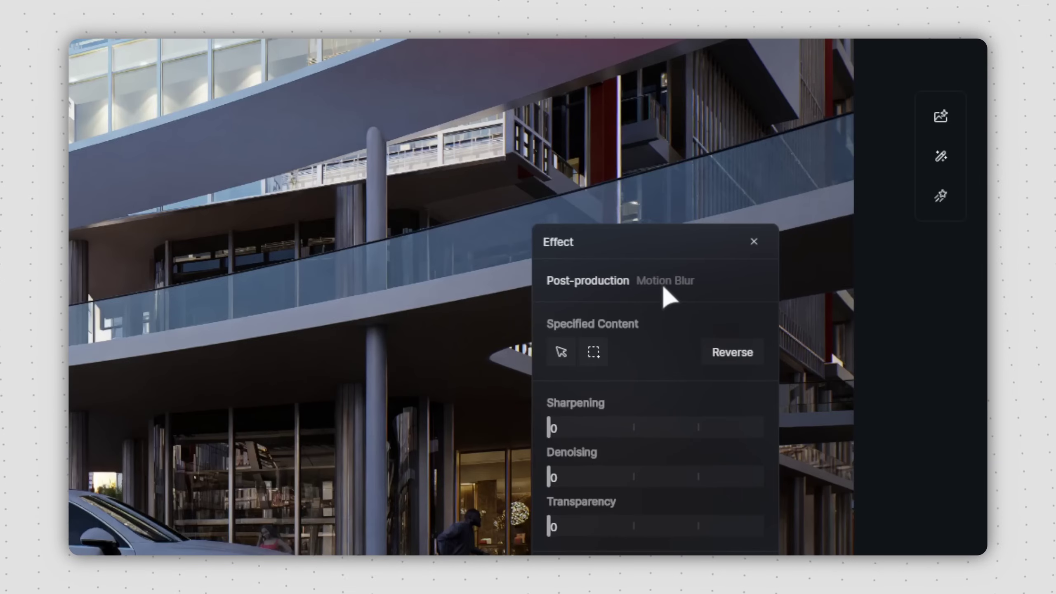
{"action": "left_click", "coordinate": [666, 281]}
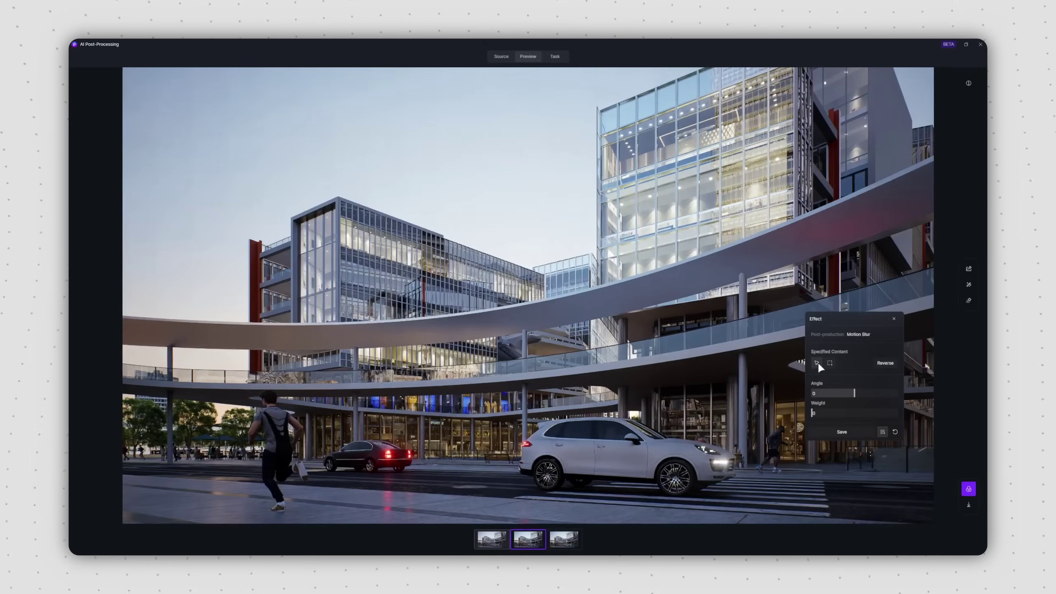
{"action": "left_click", "coordinate": [818, 363]}
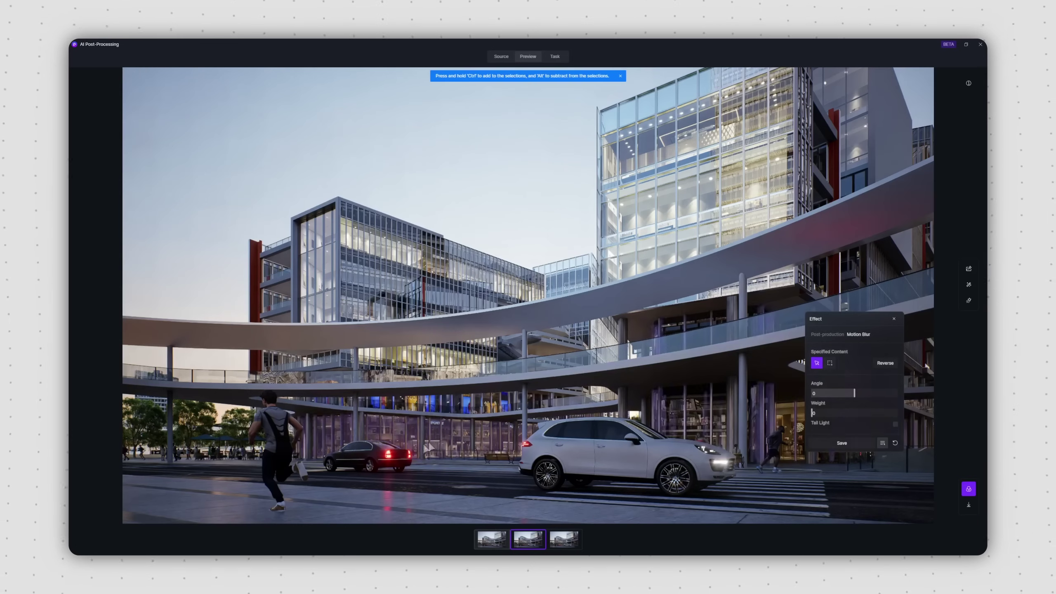
{"action": "left_click", "coordinate": [390, 454]}
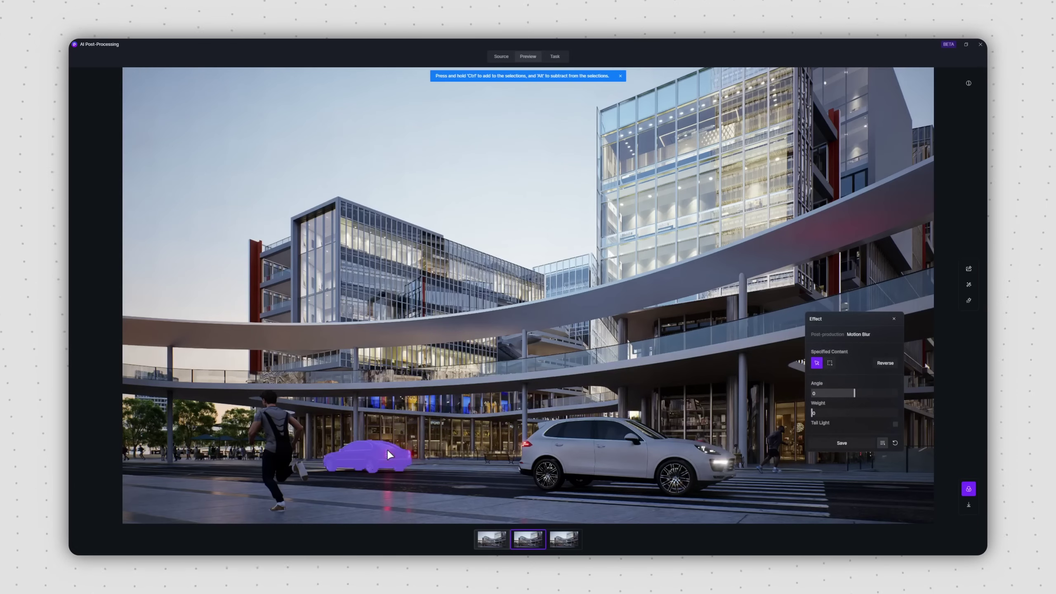
{"action": "left_click", "coordinate": [582, 455]}
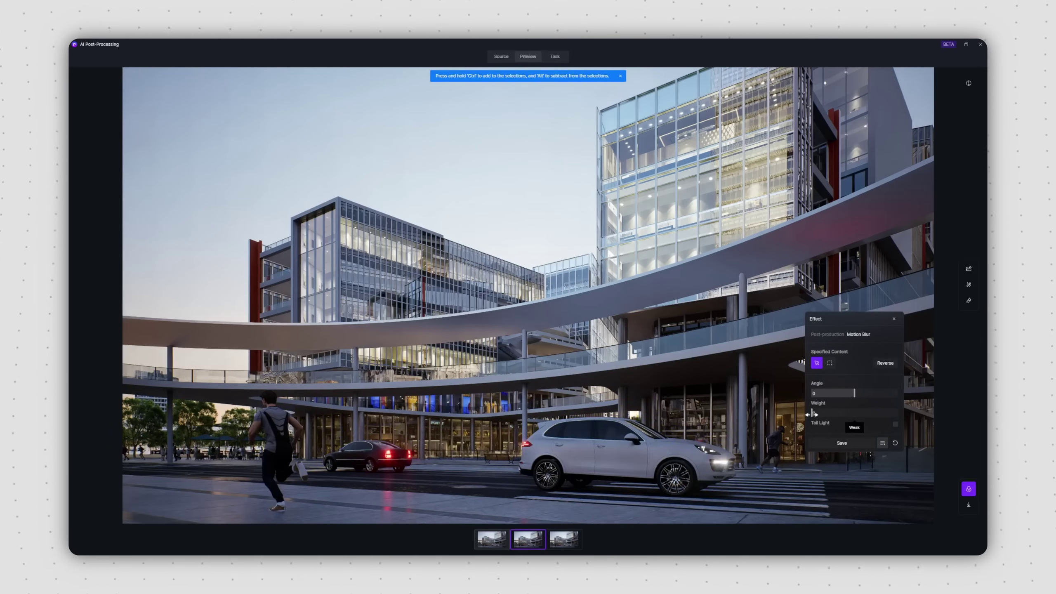
Set motion blur weight to 40 and enable tail-light streaks.
{"action": "left_click_drag", "start_coordinate": [812, 414], "coordinate": [846, 413]}
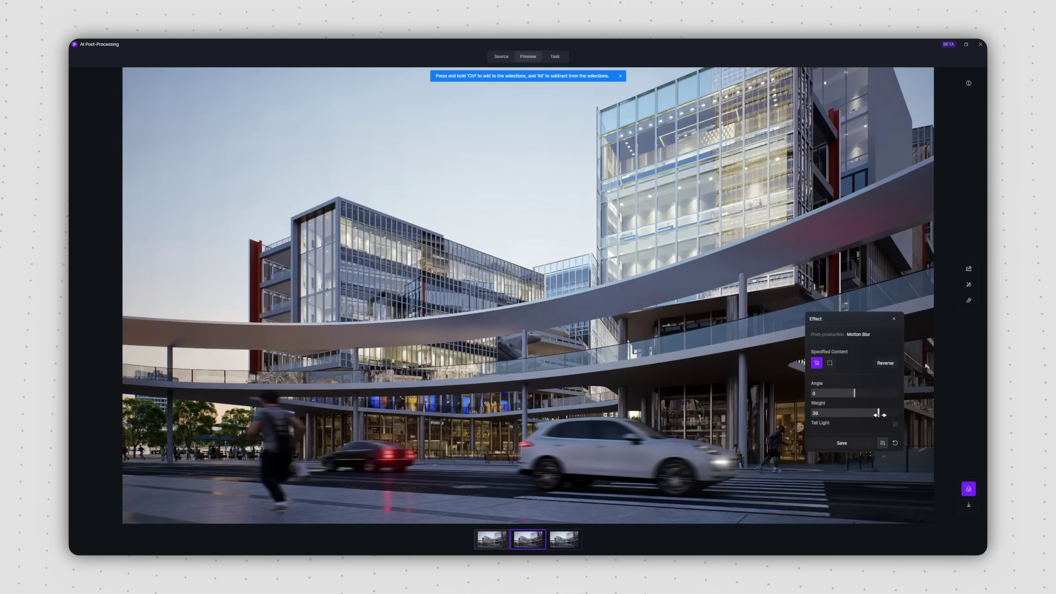
{"action": "left_click_drag", "start_coordinate": [846, 413], "coordinate": [879, 414]}
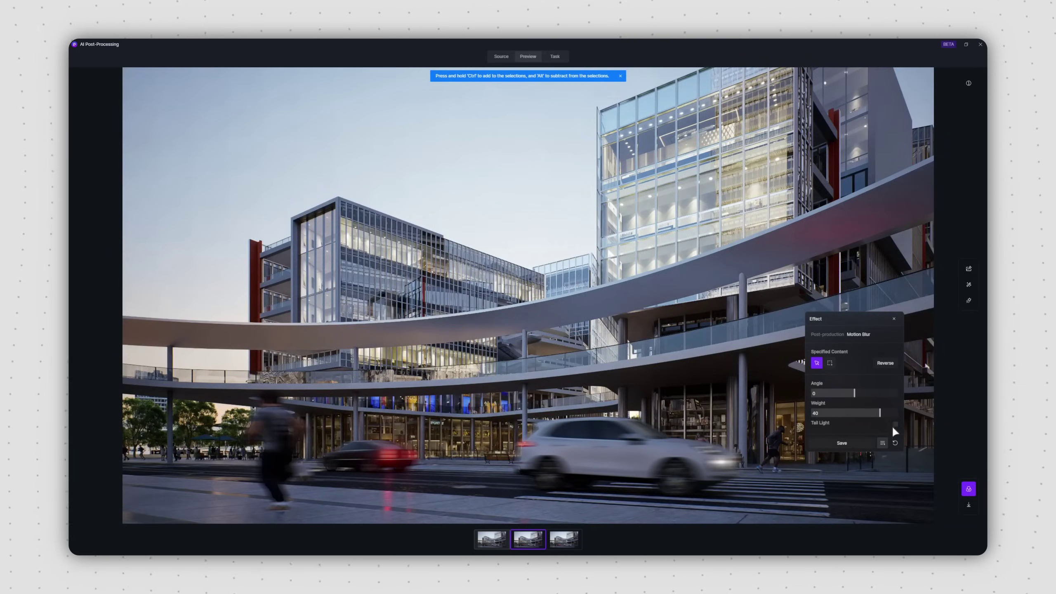
{"action": "left_click", "coordinate": [895, 424]}
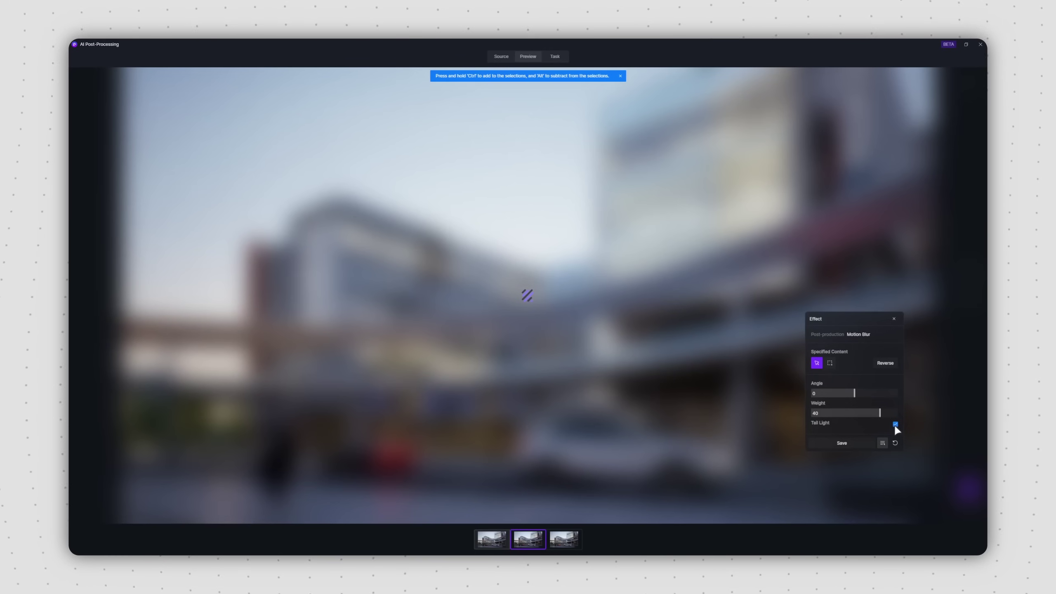